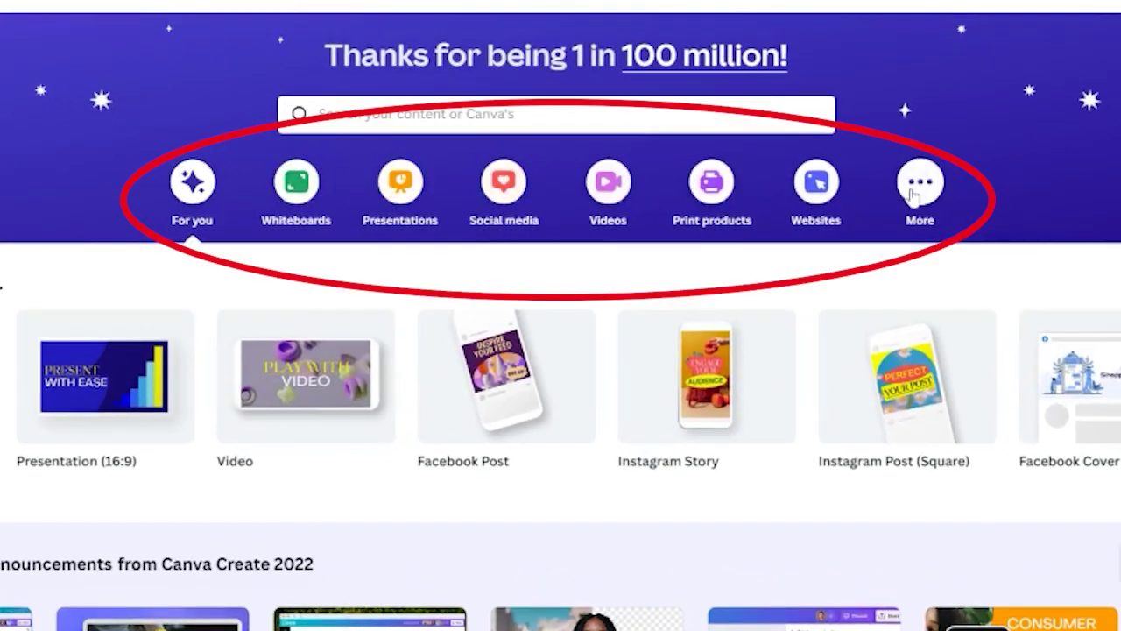
Open the 'B-roll' talking-head video design and show the Uploads media library.
left_click(608, 182)
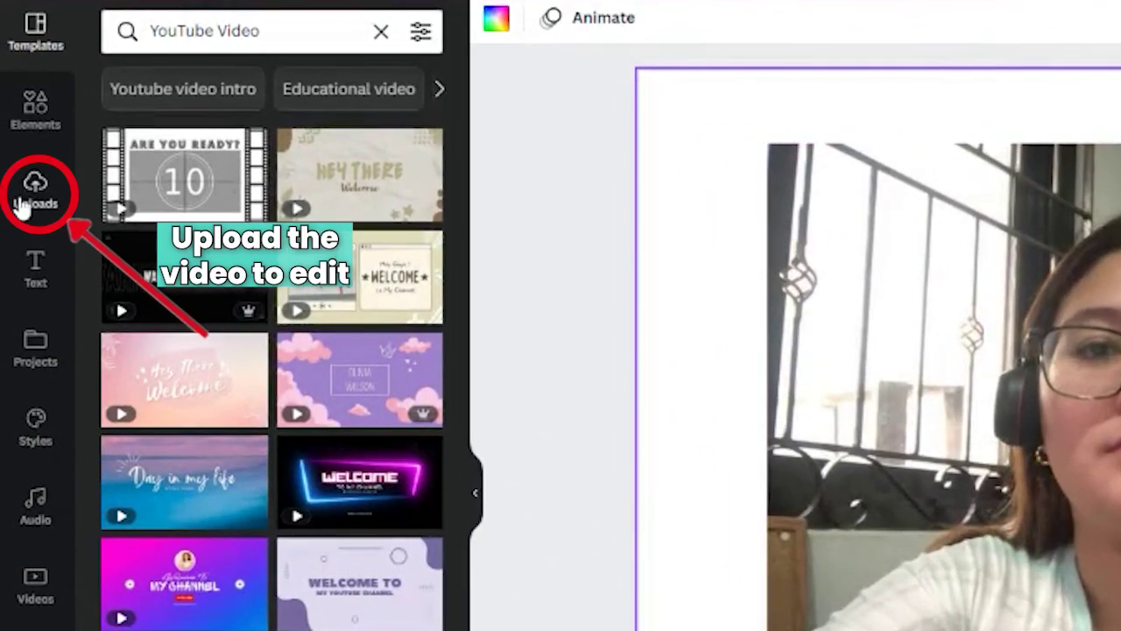
left_click(32, 202)
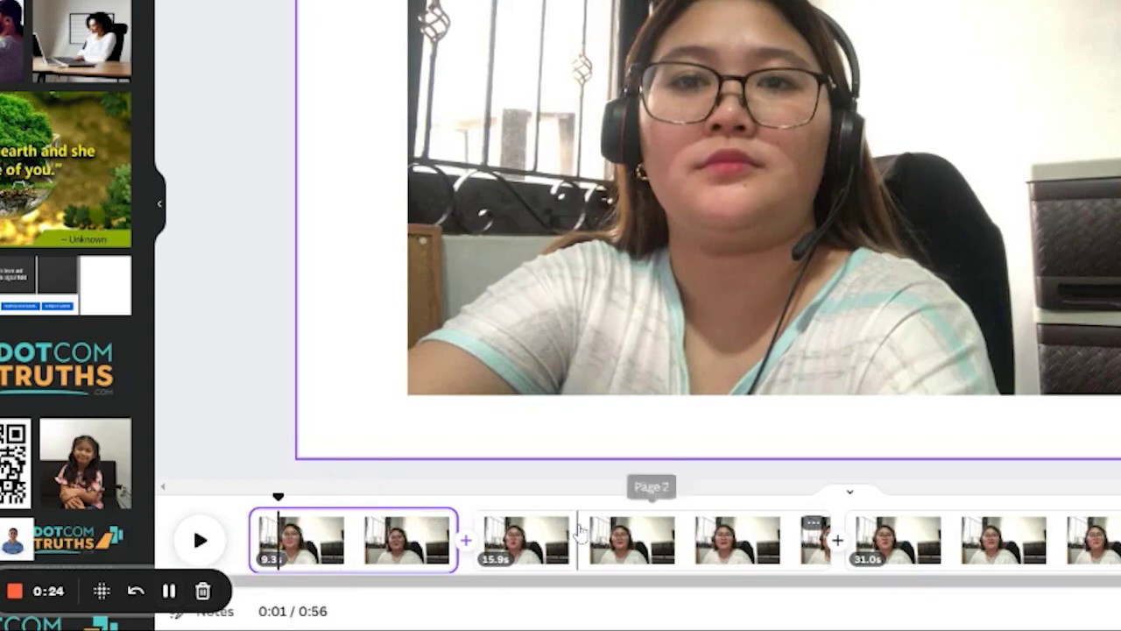
Add a blank page right after the second webcam clip in the timeline.
left_click(766, 552)
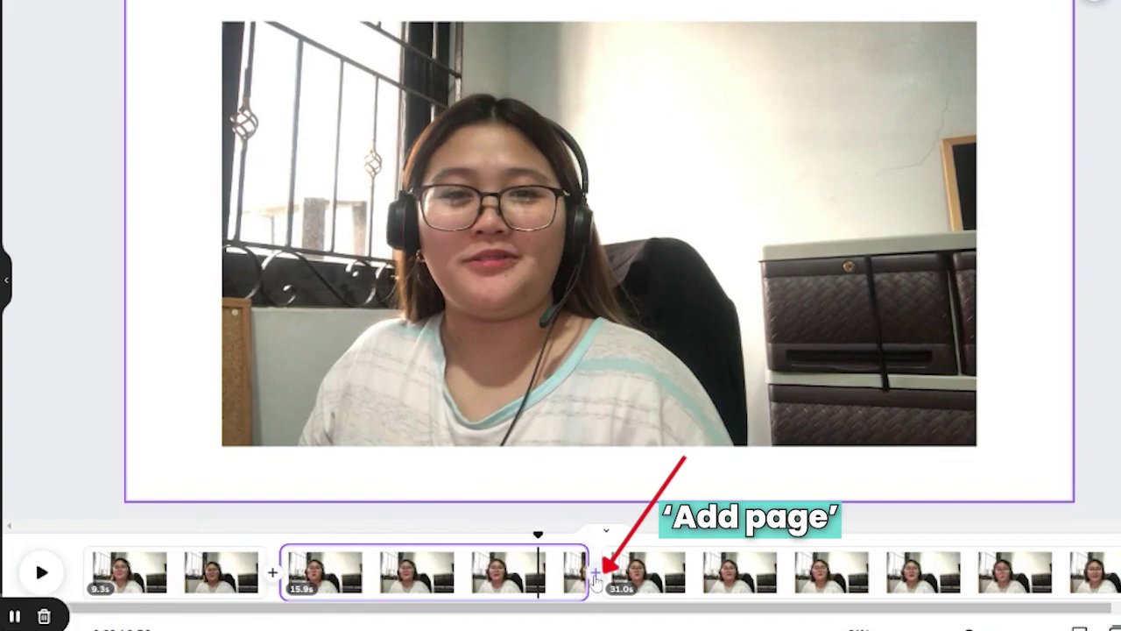
left_click(595, 565)
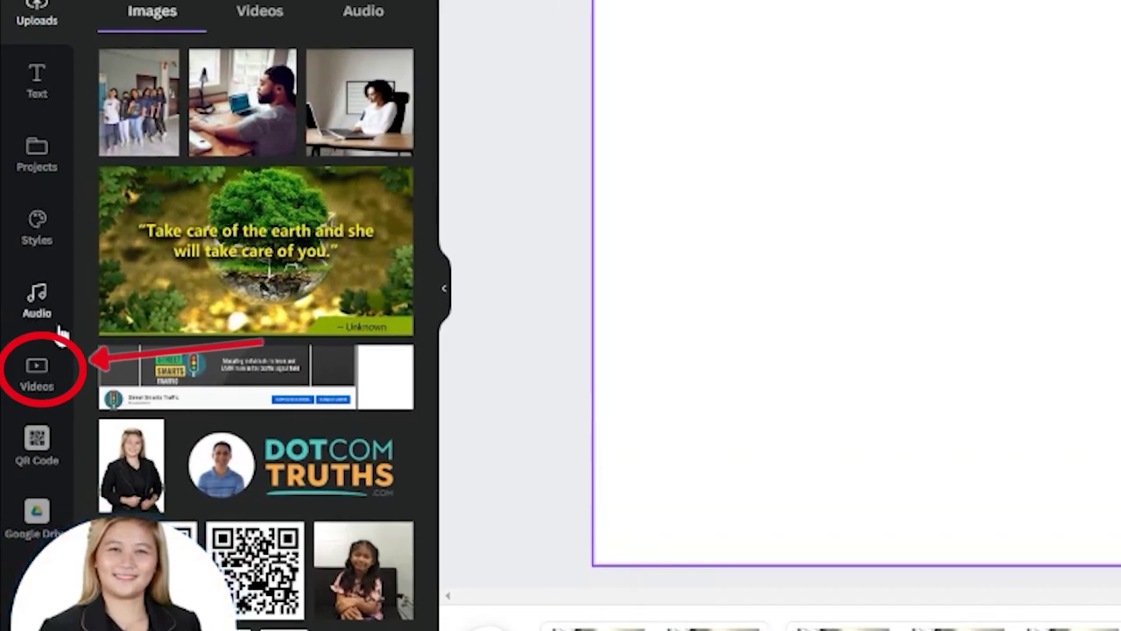
Search stock videos for 'tech' and place the laptop editing clip on the blank page.
left_click(44, 385)
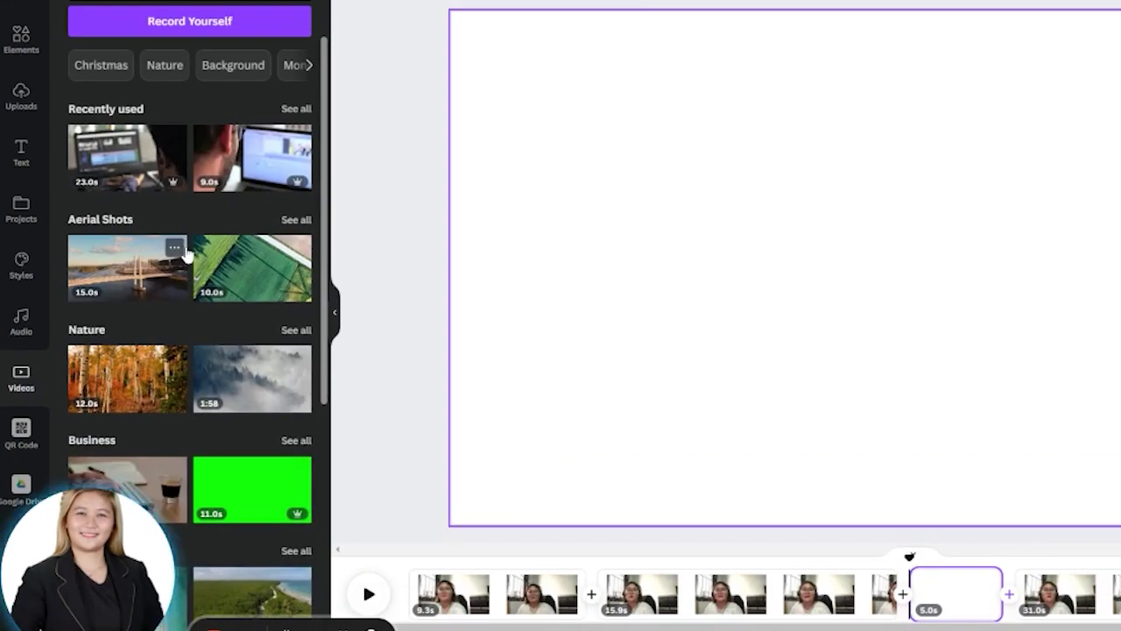
scroll(234, 298, "down", 3)
scroll(237, 307, "down", 2)
scroll(242, 324, "down", 5)
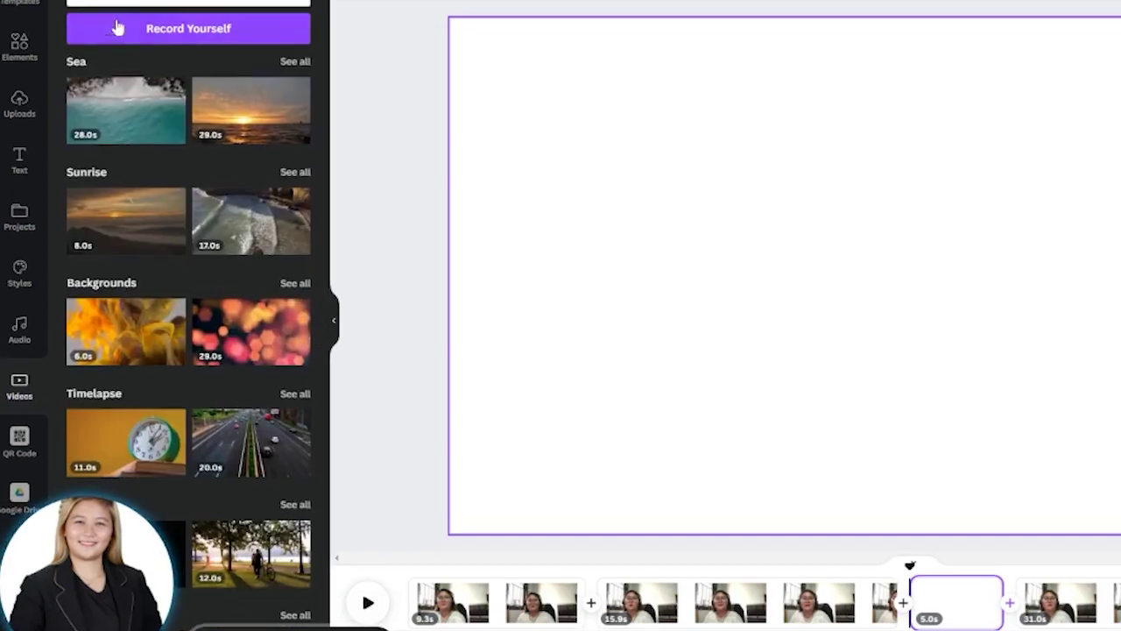
type("te")
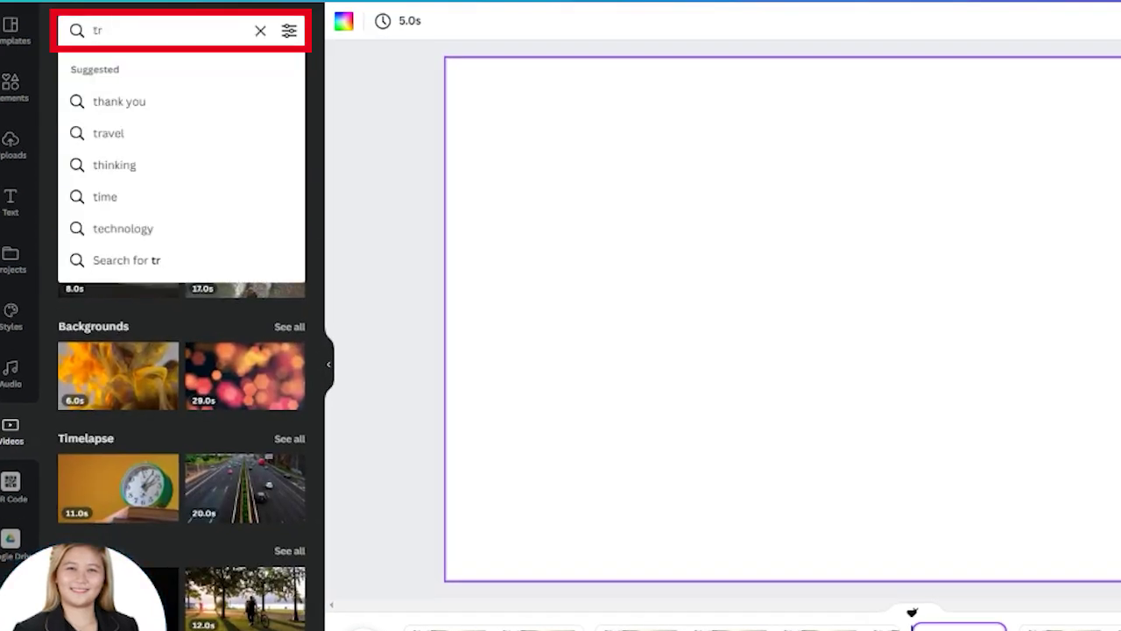
type("ch")
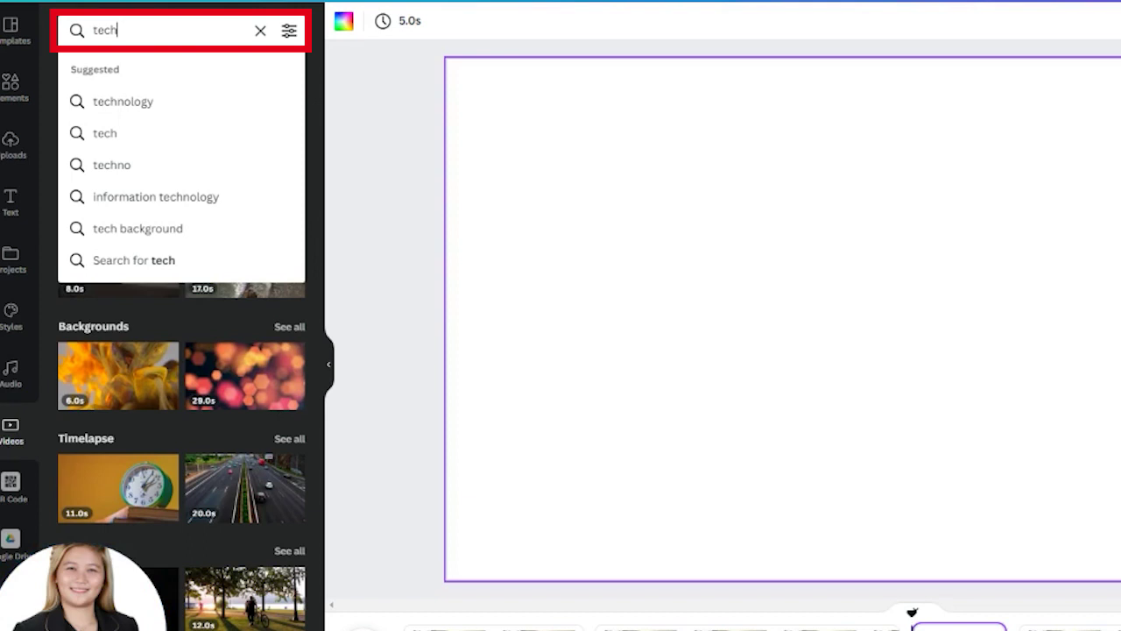
key("Return")
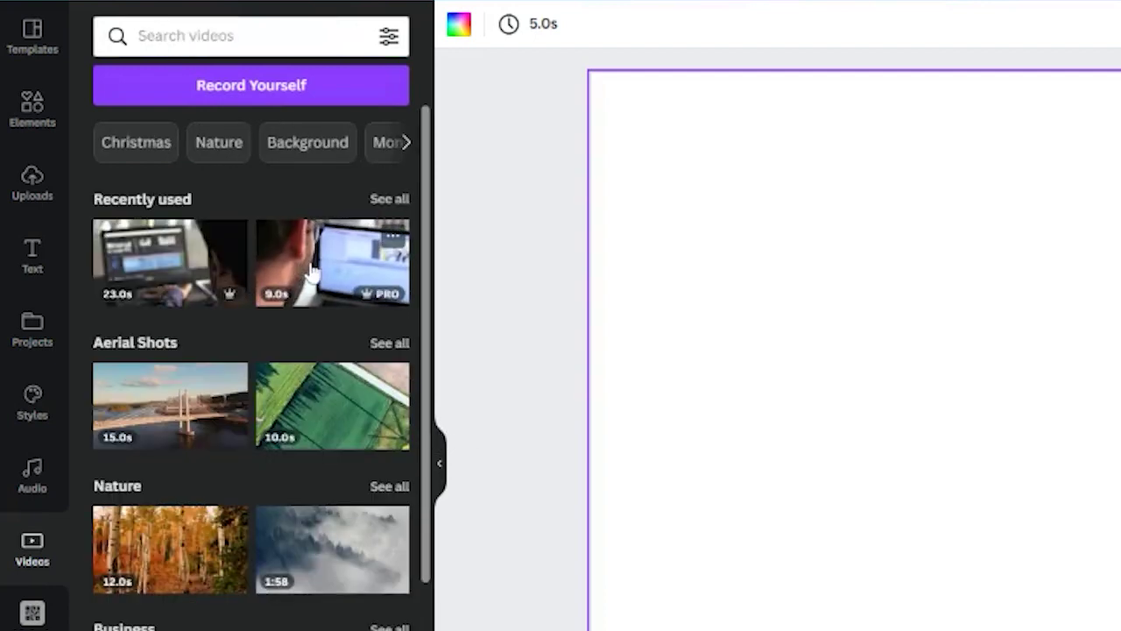
left_click(184, 278)
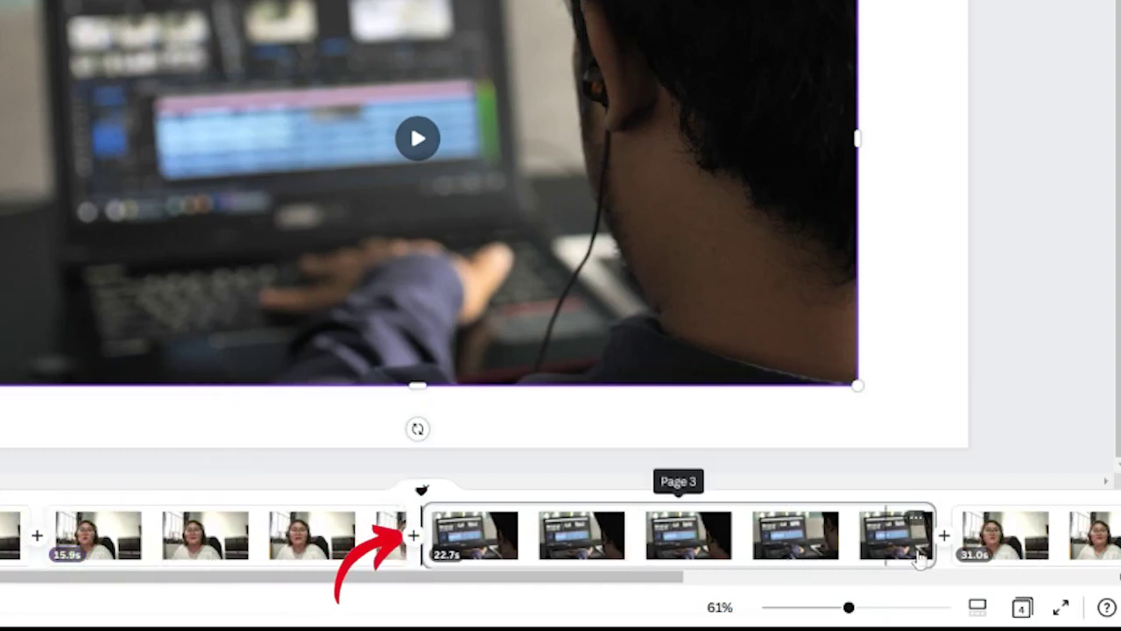
mouse_move(927, 535)
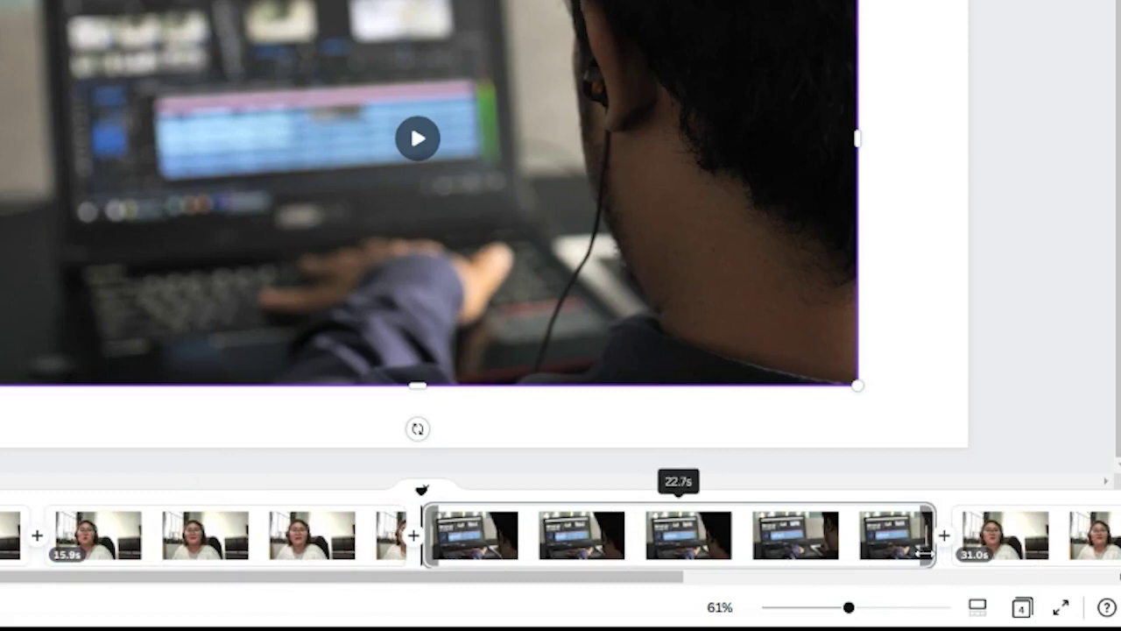
Trim the end of the laptop stock clip down to 18.2 seconds.
left_click_drag(921, 550, 822, 552)
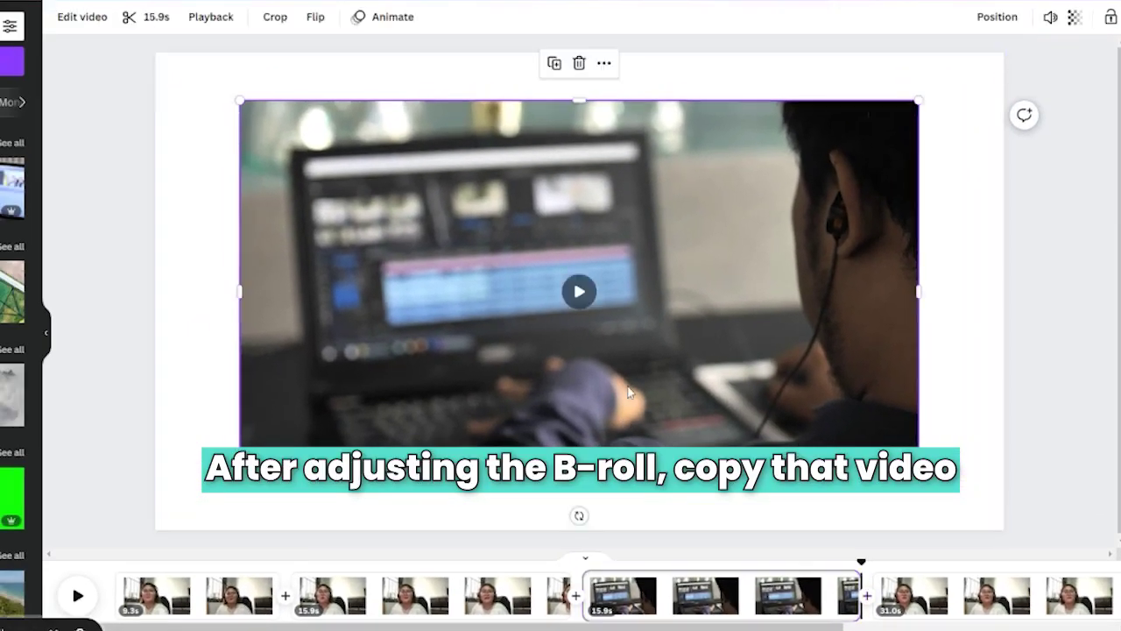
Paste the laptop clip onto the second webcam page and detach the webcam footage from the background.
left_click(405, 613)
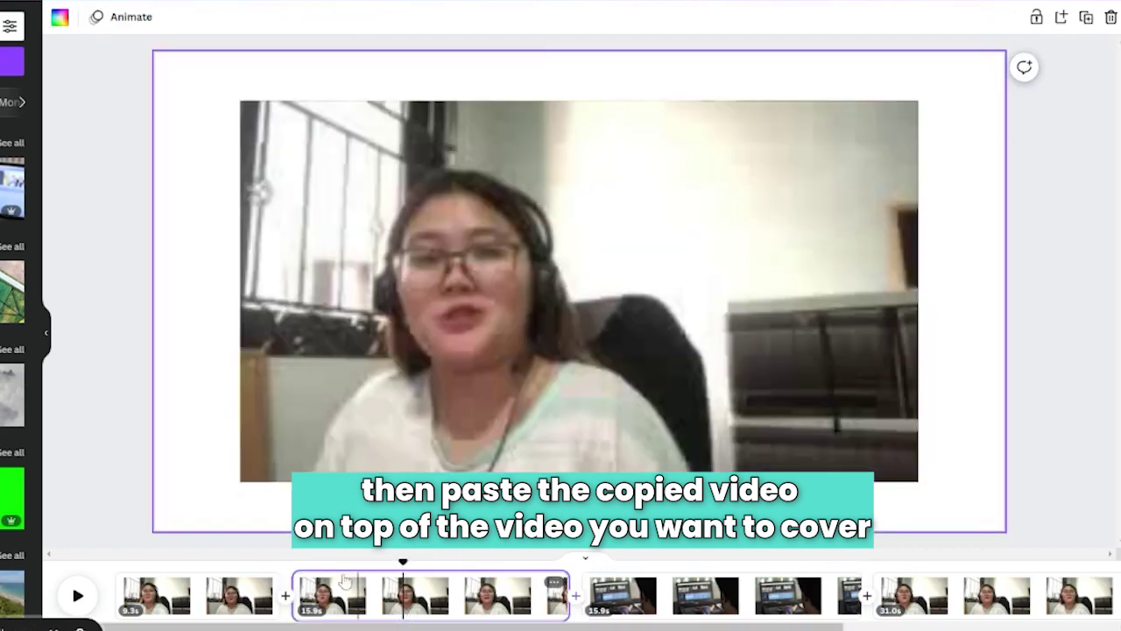
key("ctrl+v")
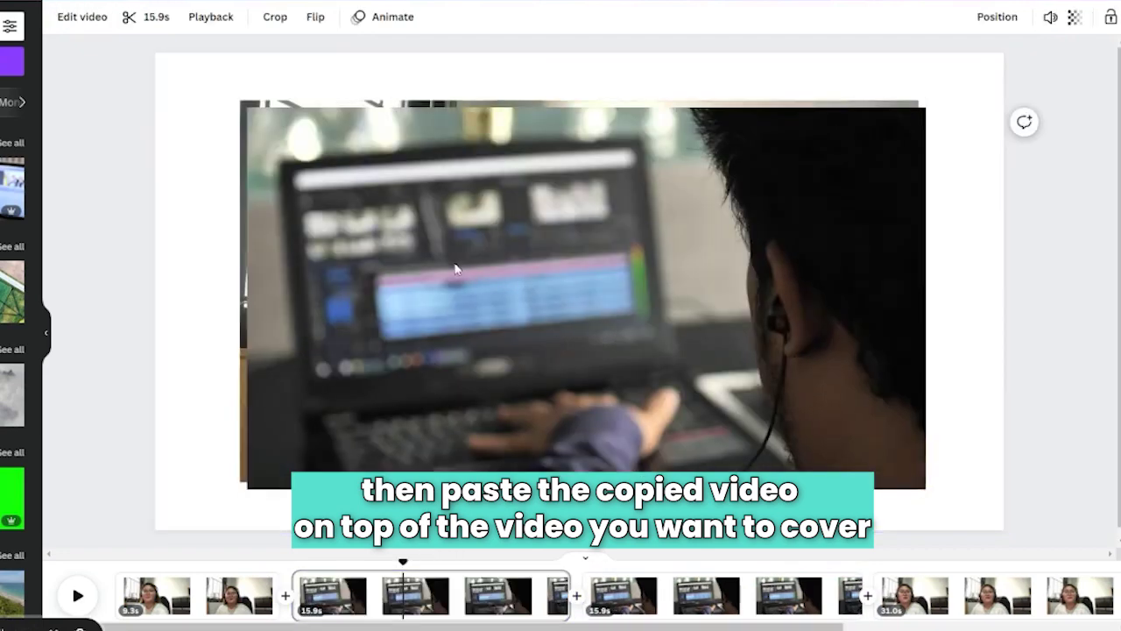
left_click_drag(455, 269, 531, 418)
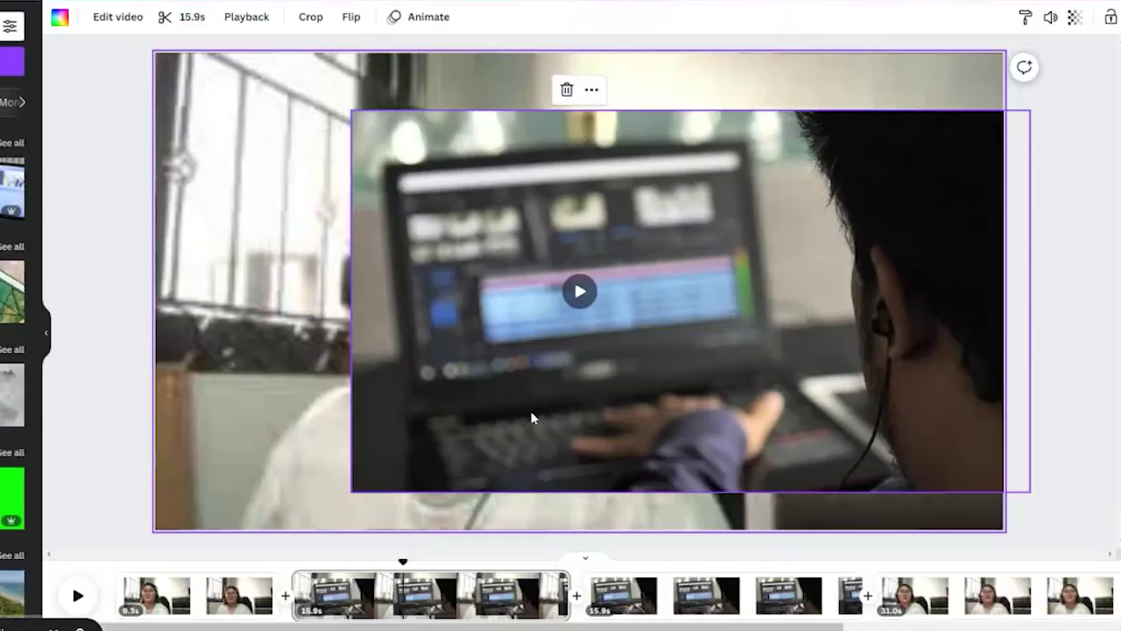
right_click(239, 203)
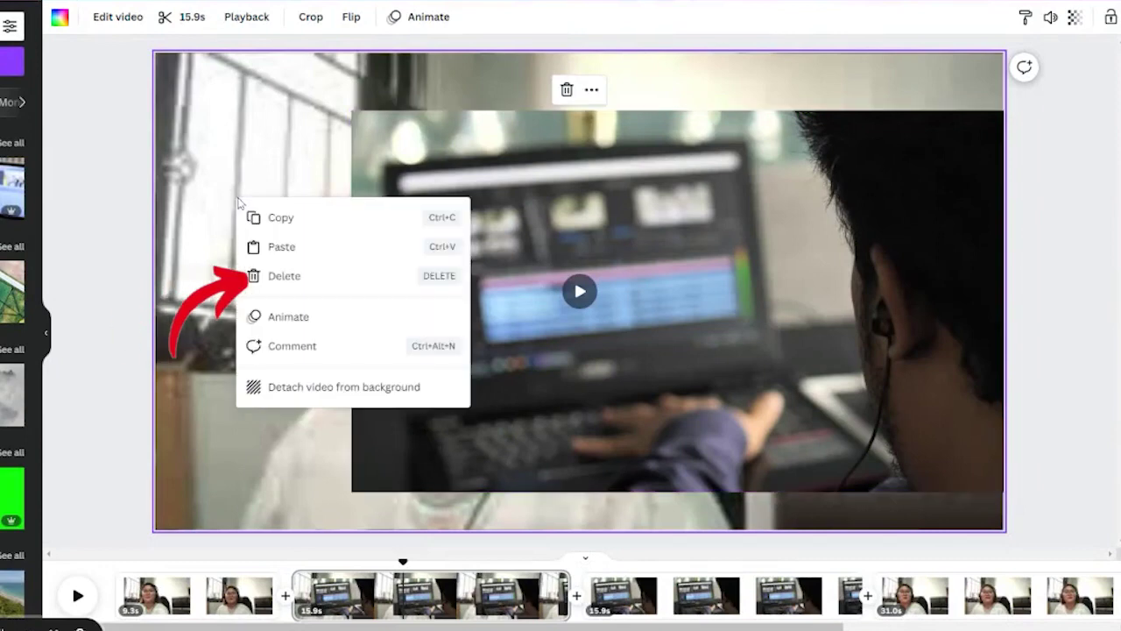
left_click(308, 387)
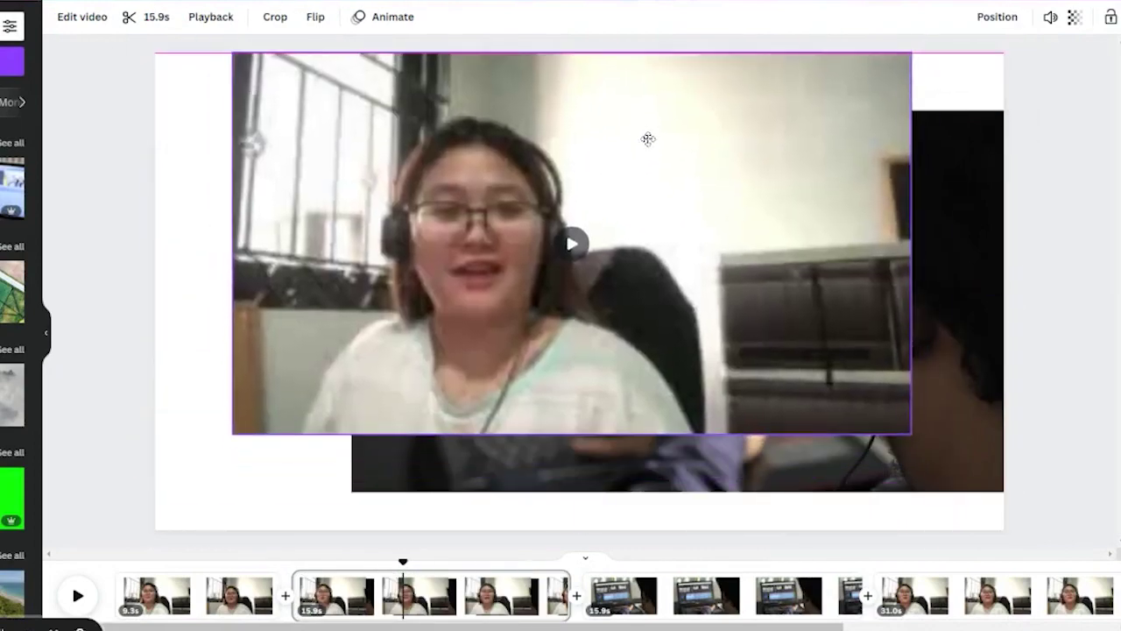
left_click_drag(648, 138, 596, 140)
Set the laptop clip as the page's background video.
left_click(926, 422)
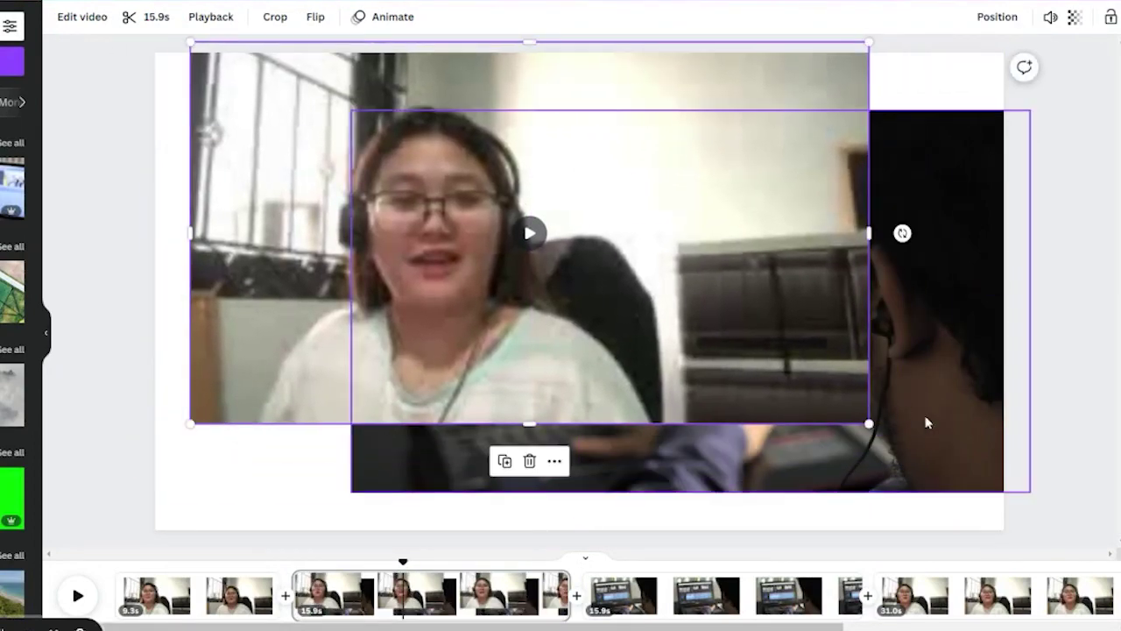
left_click_drag(940, 212, 954, 225)
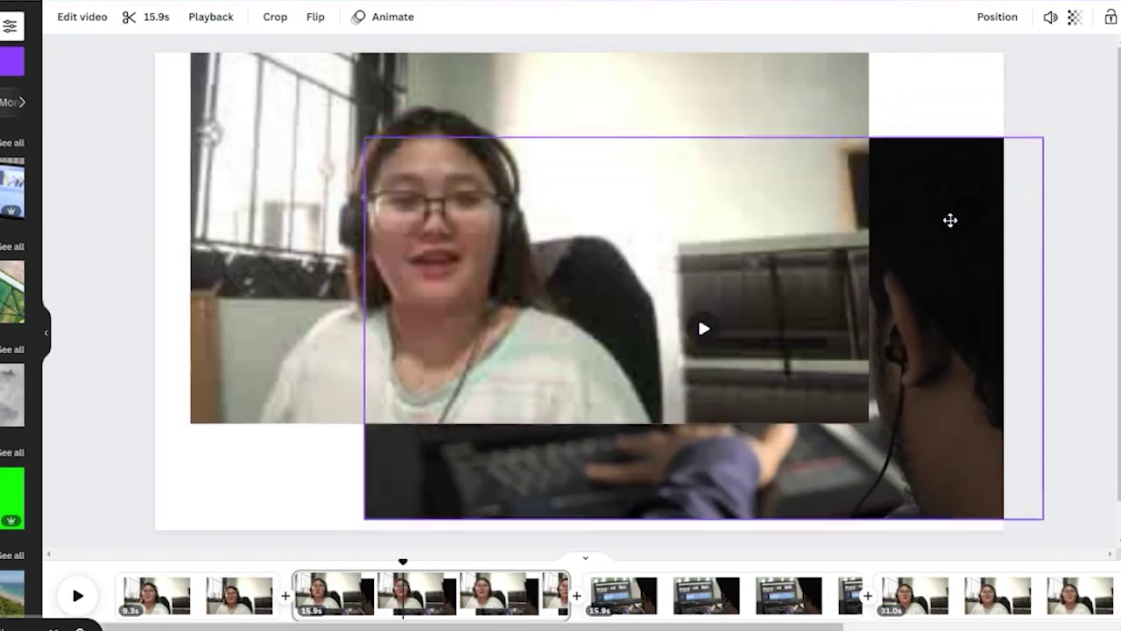
right_click(943, 279)
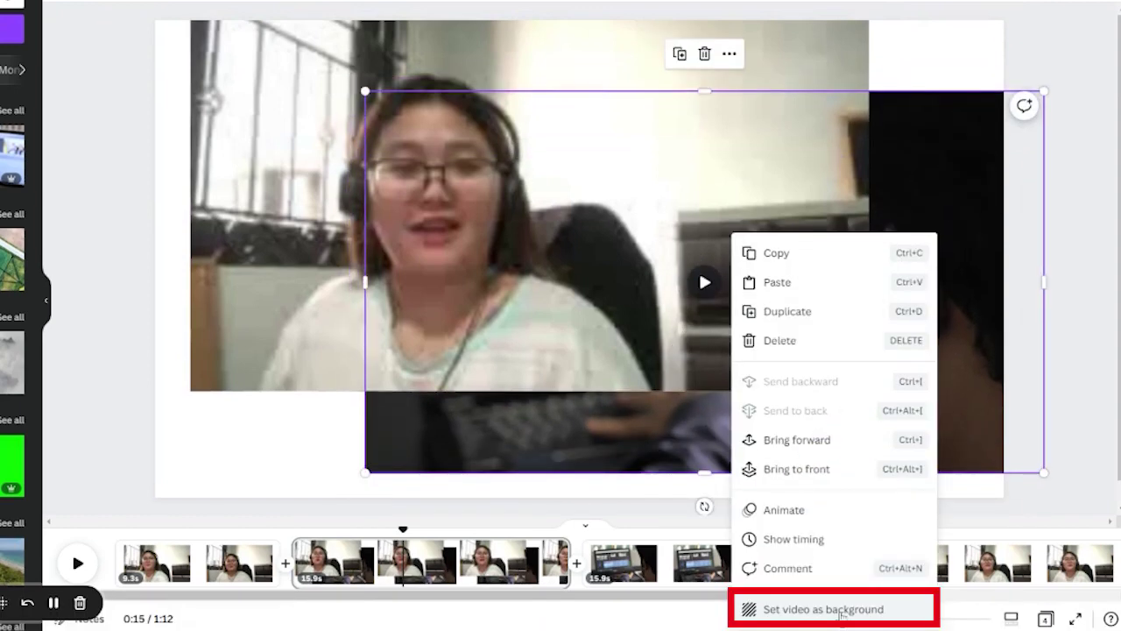
left_click(841, 609)
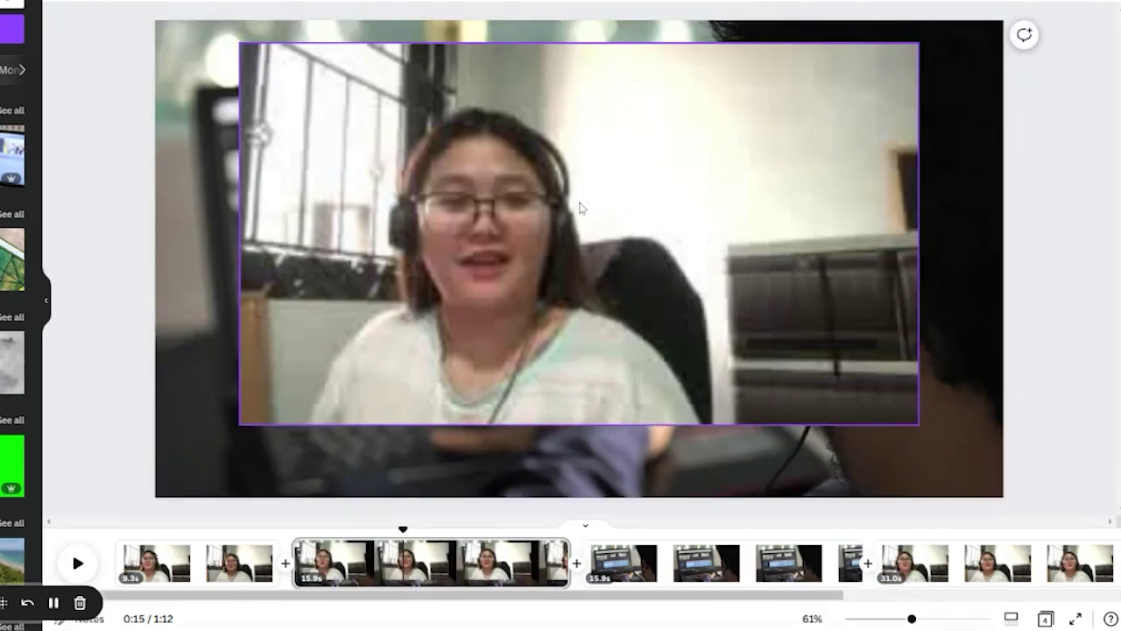
Set the webcam footage overlay's transparency to 0 so only the laptop clip shows.
left_click(597, 276)
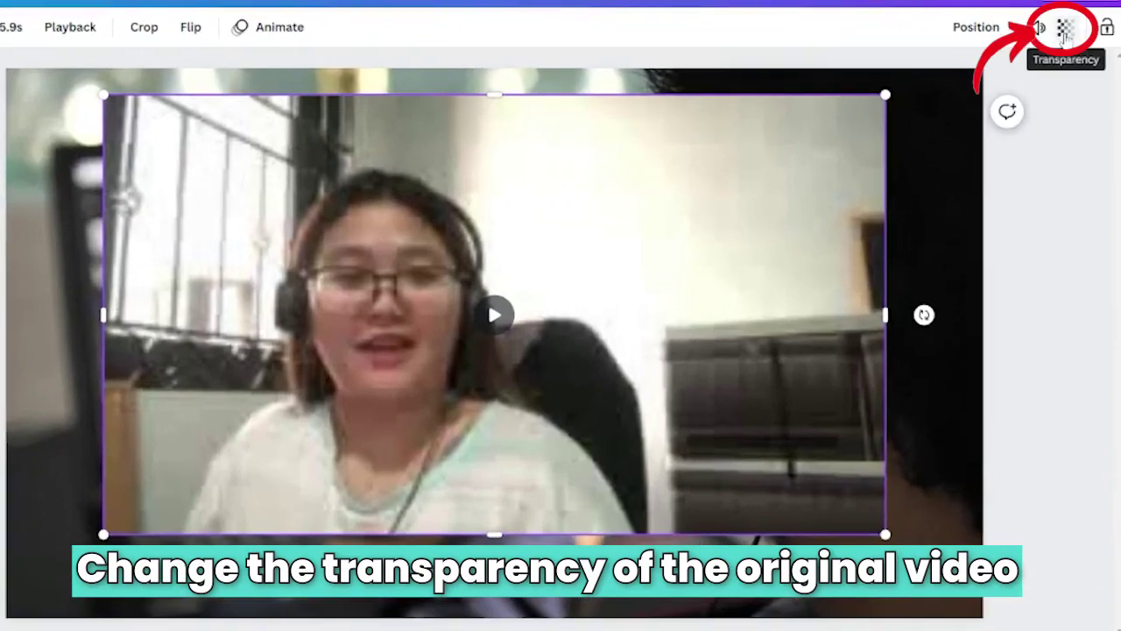
left_click(1065, 30)
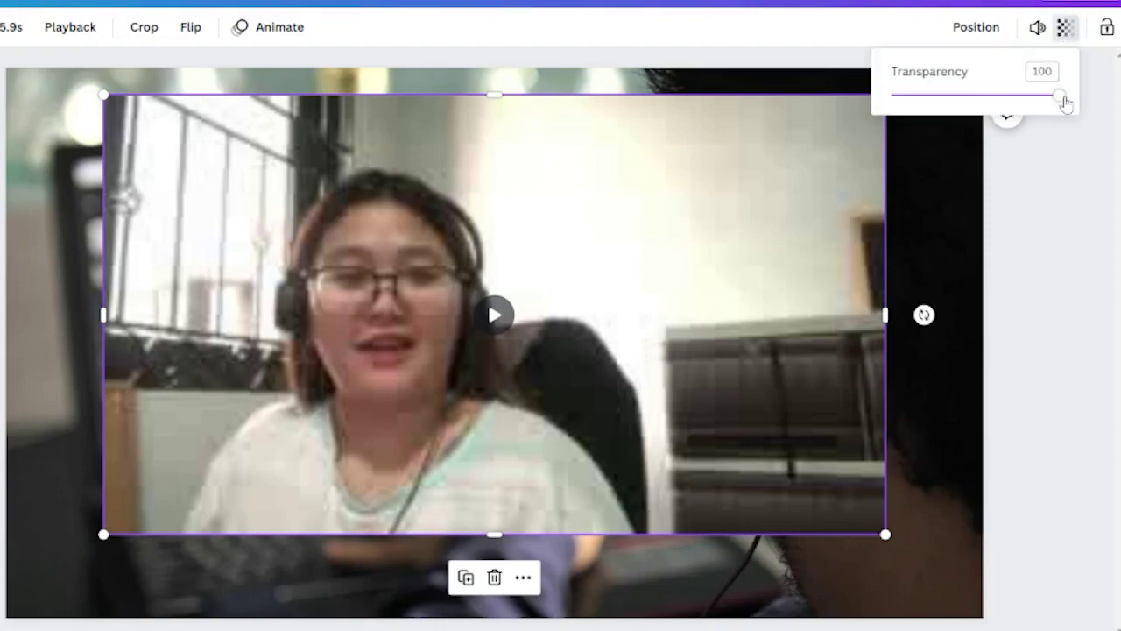
left_click_drag(1061, 96, 890, 97)
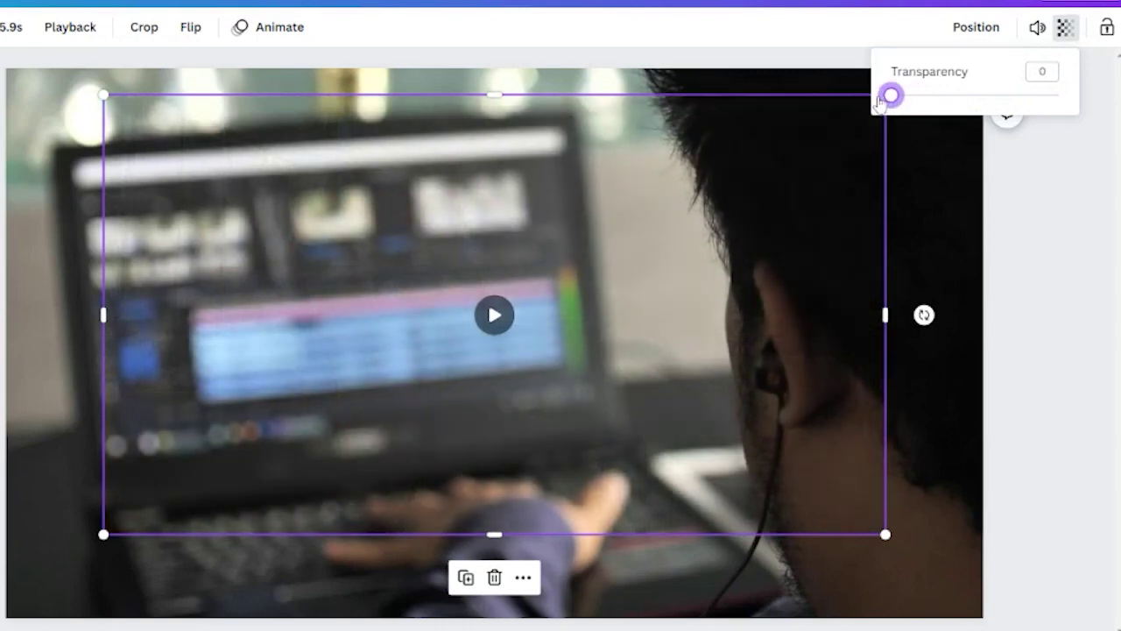
Delete the extra laptop page, leaving a 0:56 video, and play it from page 1.
left_click(736, 574)
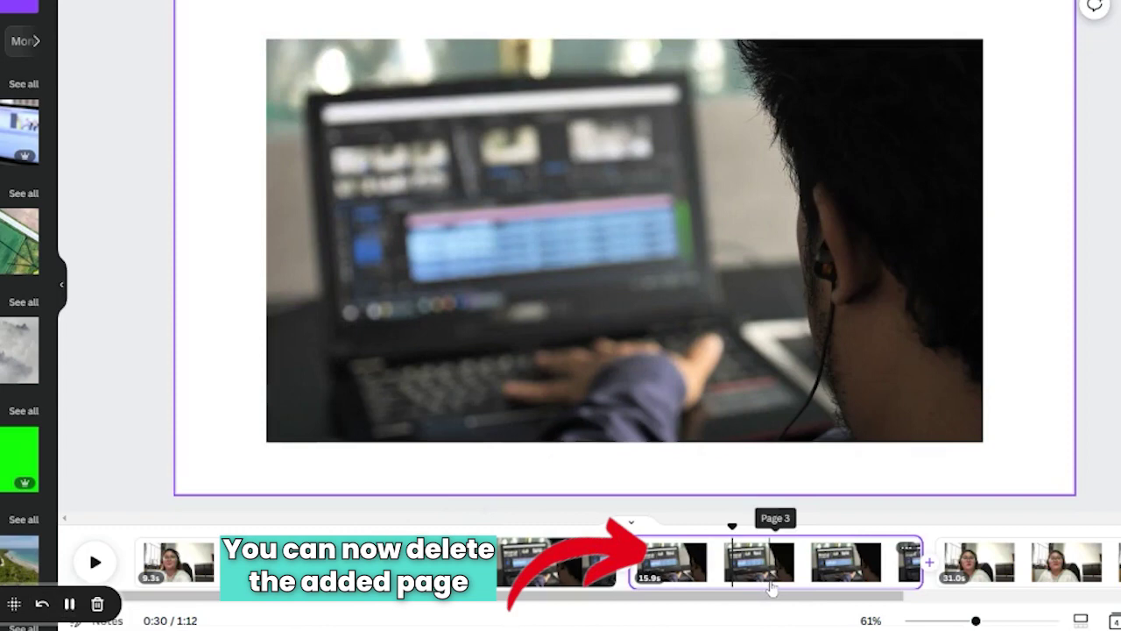
key("Delete")
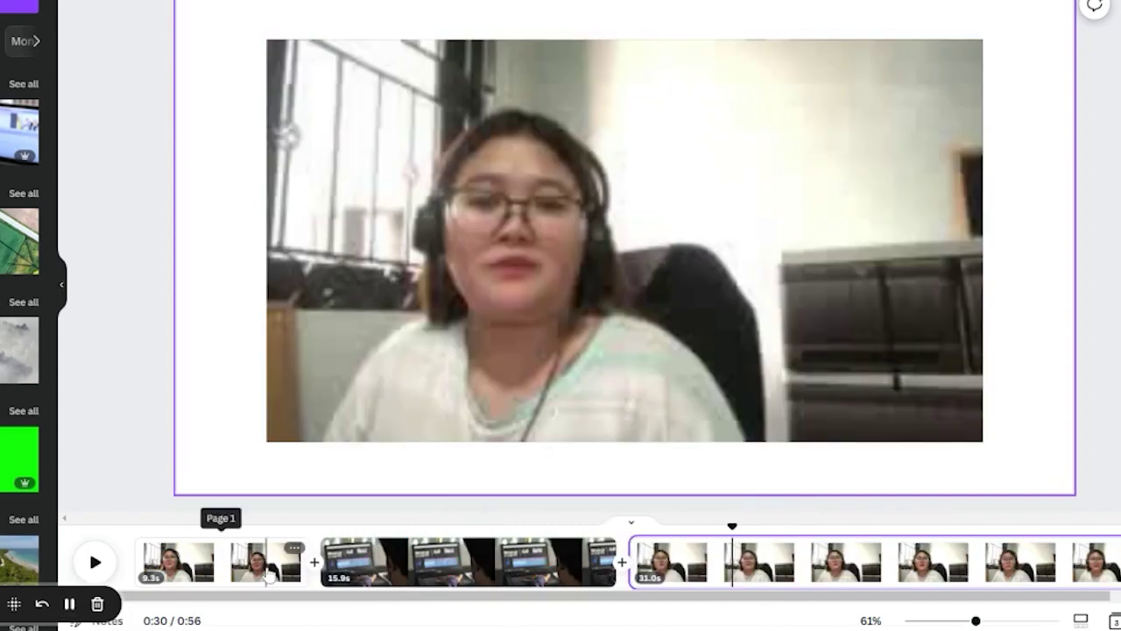
left_click(287, 571)
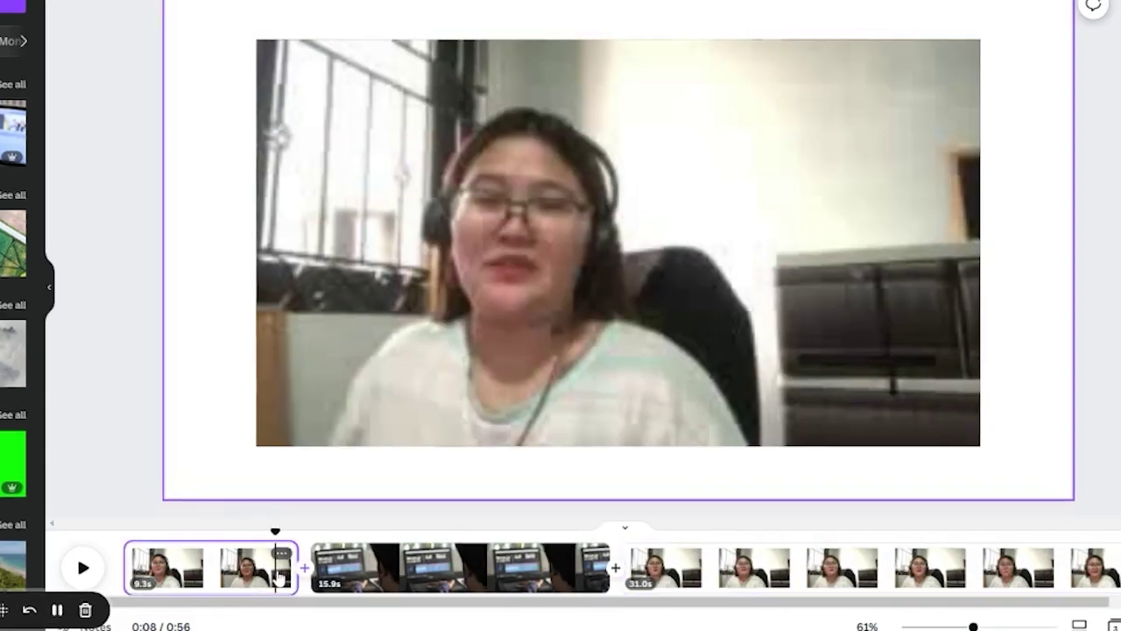
left_click(94, 562)
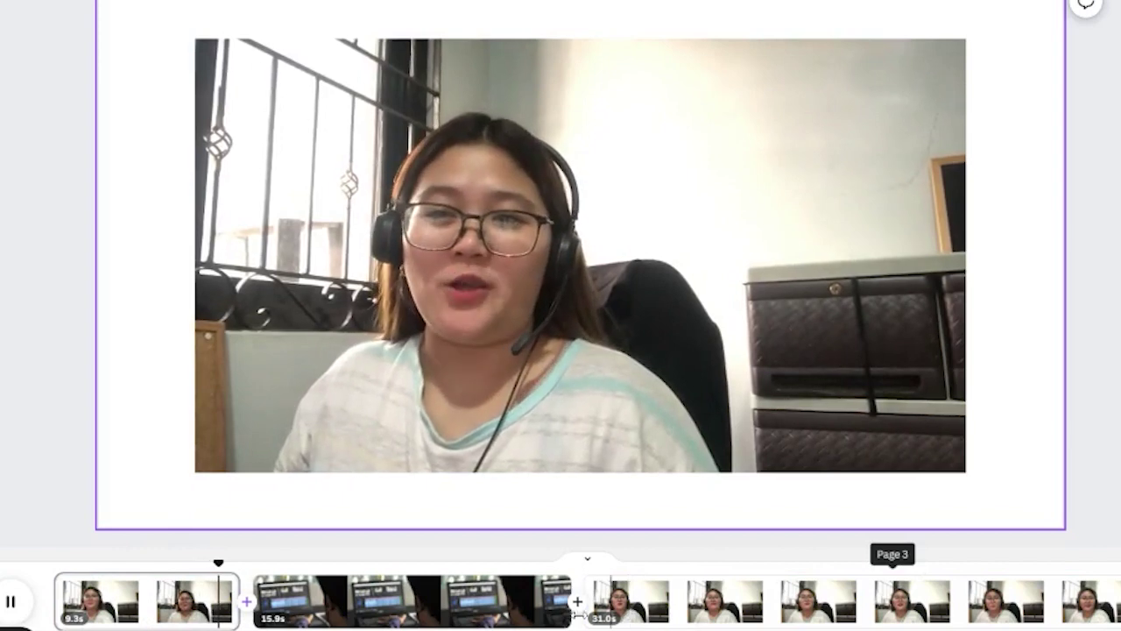